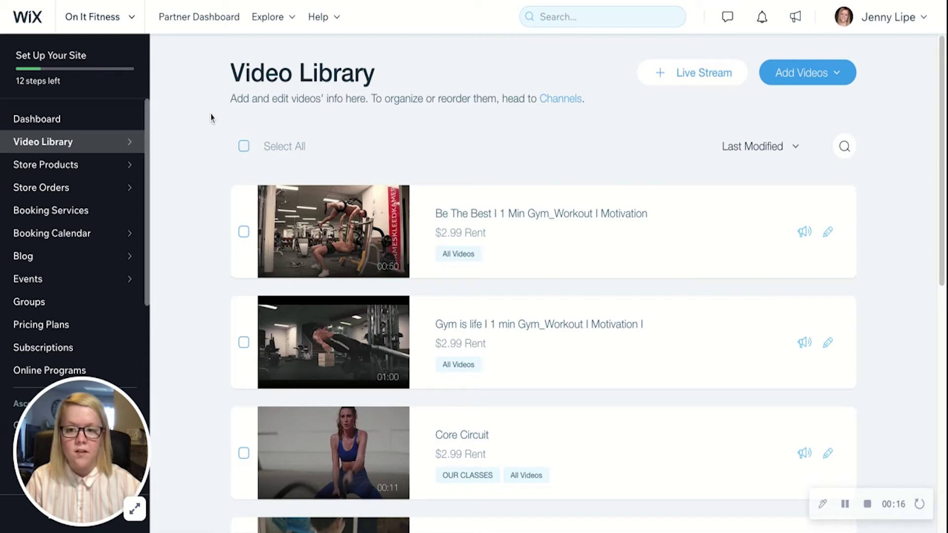
Open the Live Stream page from the Video Library section
mouse_move(52, 148)
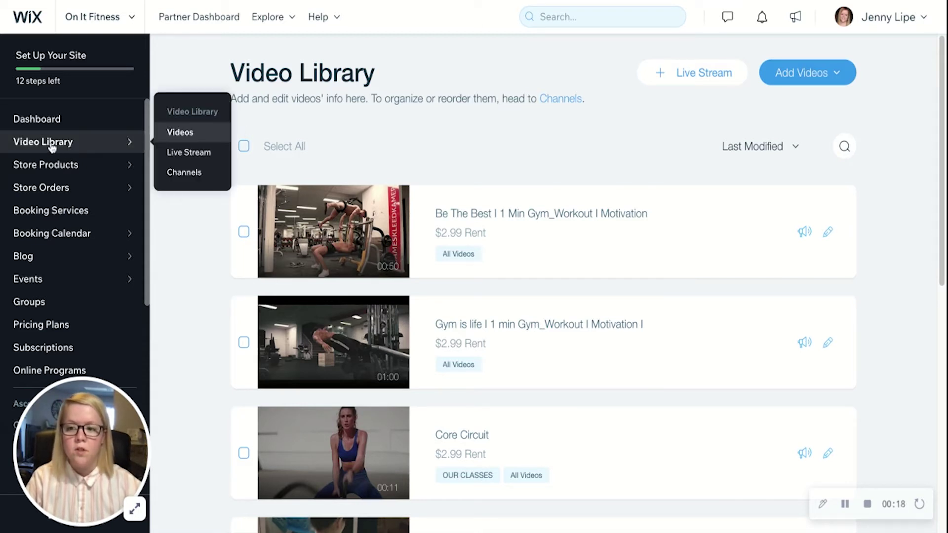
click(52, 148)
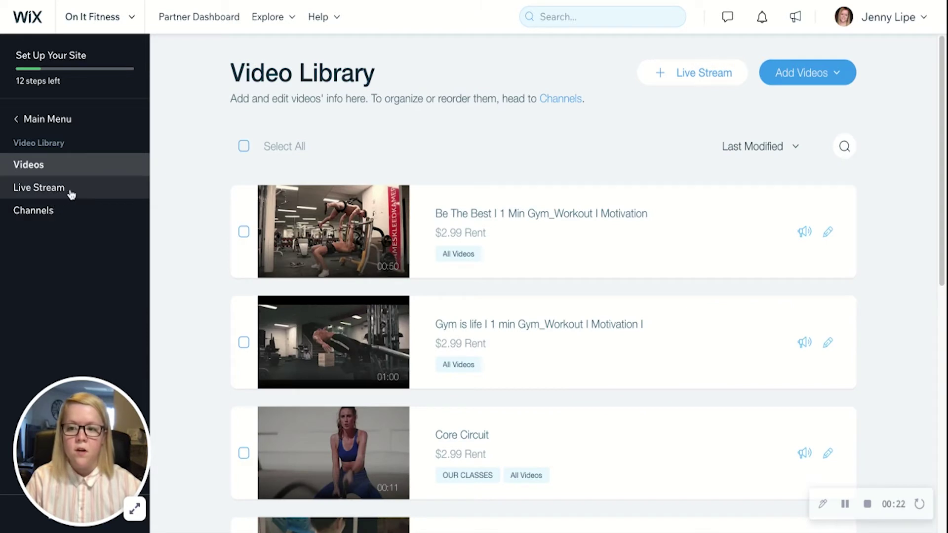
click(70, 193)
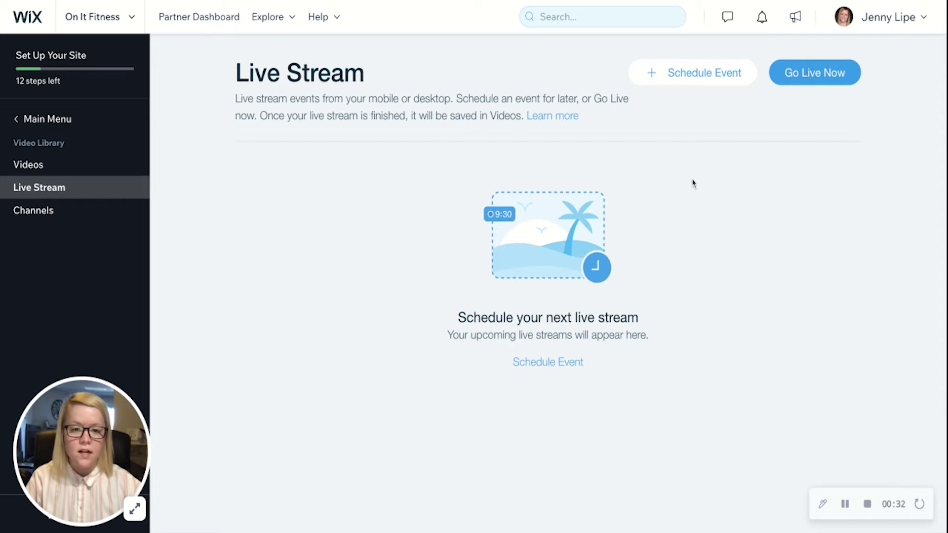
Start scheduling a new live stream event on the Live Stream Classes channel
click(704, 83)
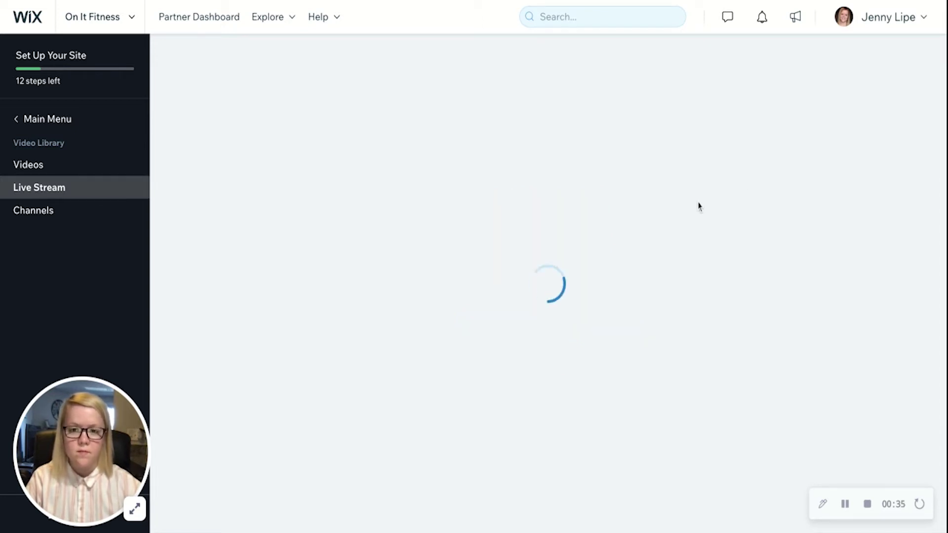
scroll(533, 272, down, 1)
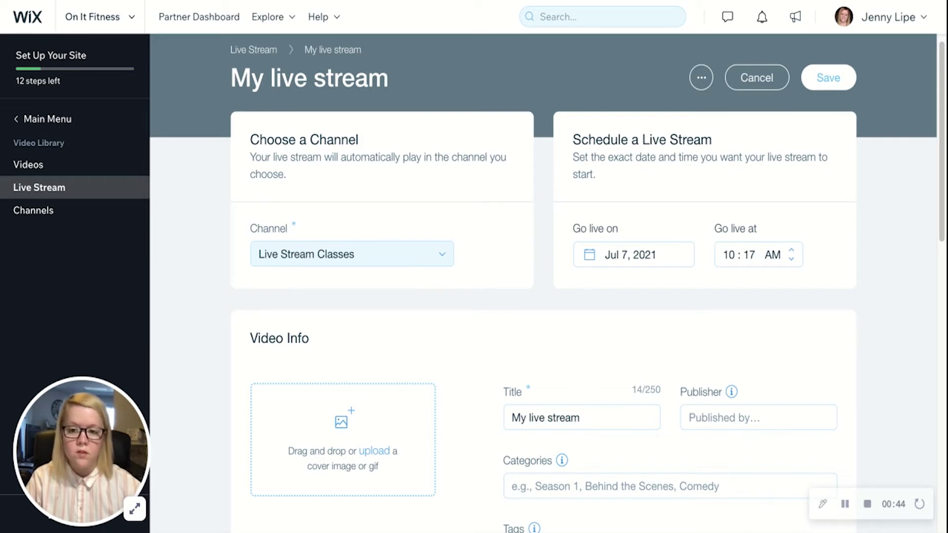
click(430, 253)
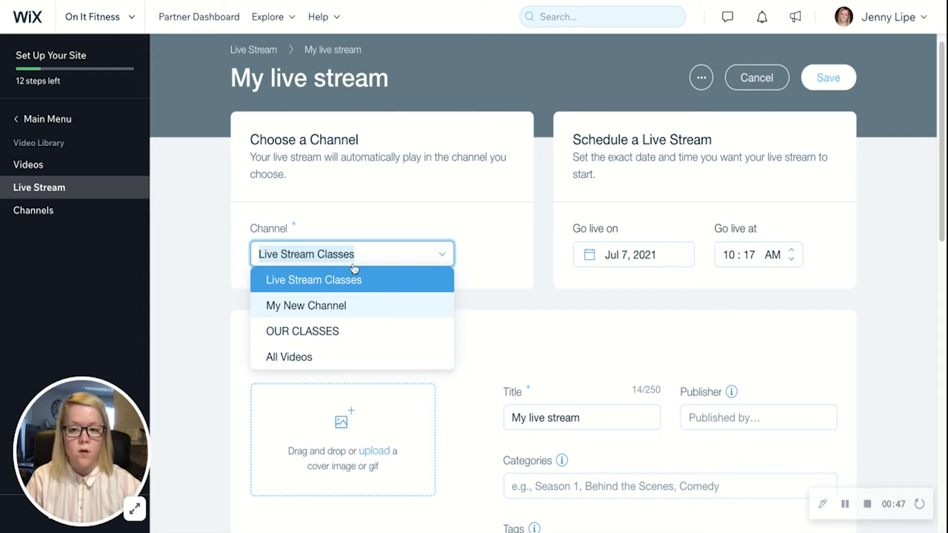
click(362, 281)
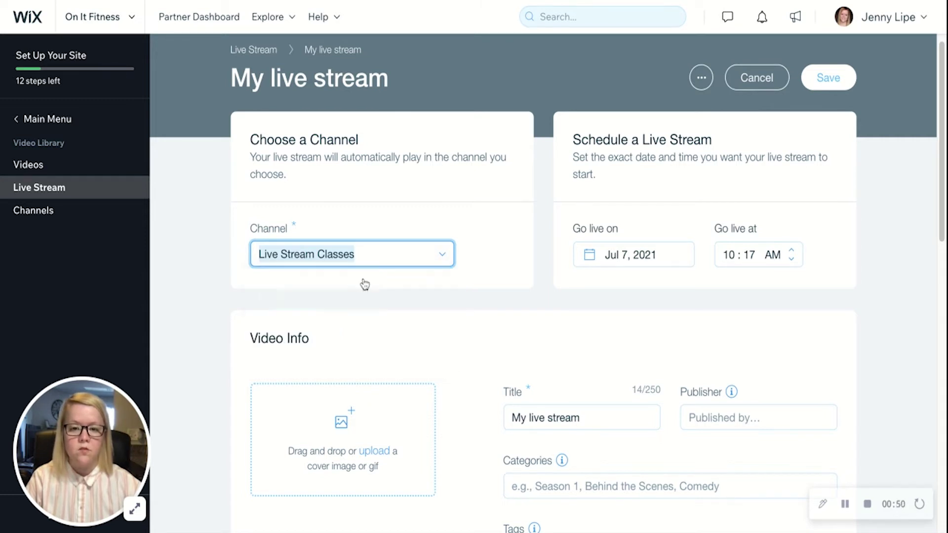
Set the stream to go live on Jul 16, 2021 at 07:00 AM
click(637, 255)
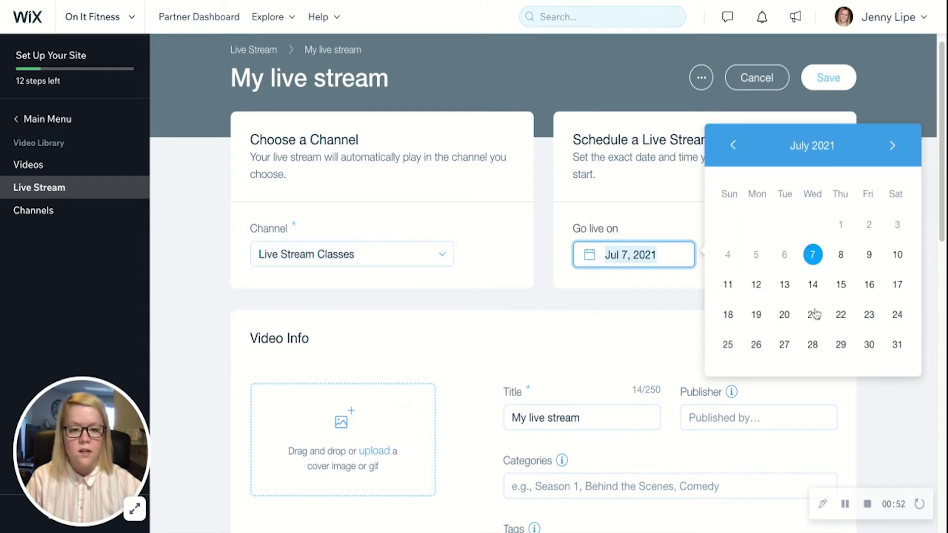
click(868, 286)
click(725, 254)
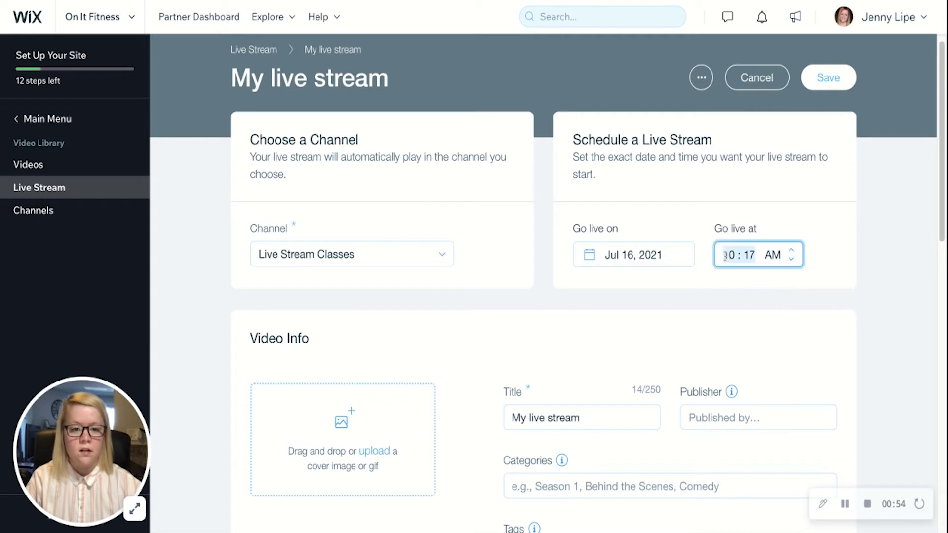
text(07:00)
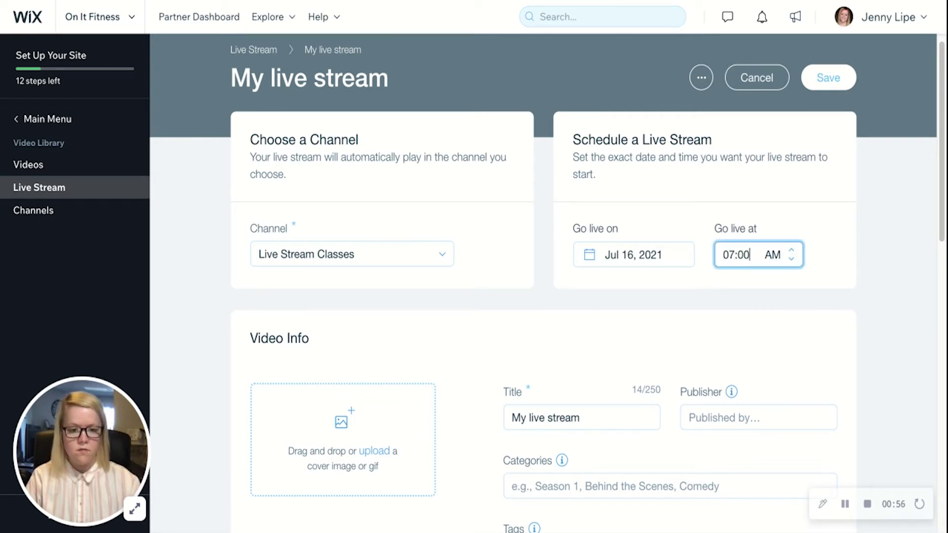
scroll(463, 339, down, 1)
scroll(464, 336, down, 3)
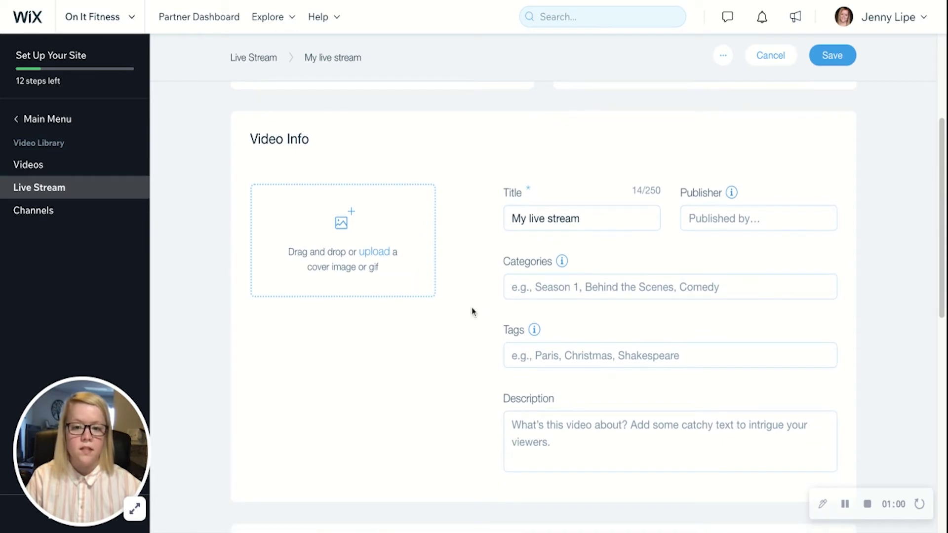
Title the stream 'AM Ab Blast' and add an ab-workout photo as its cover image
triple_click(557, 220)
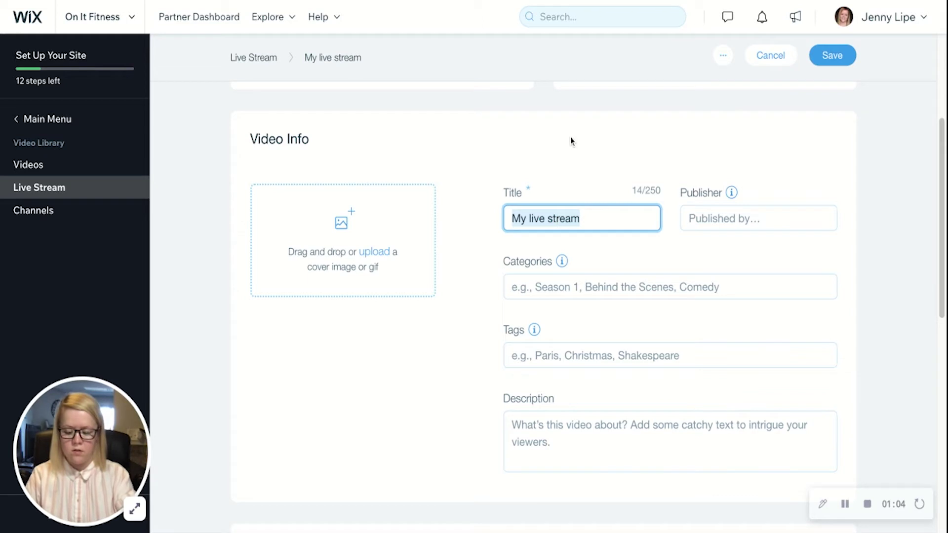
text(AM Ab Blast)
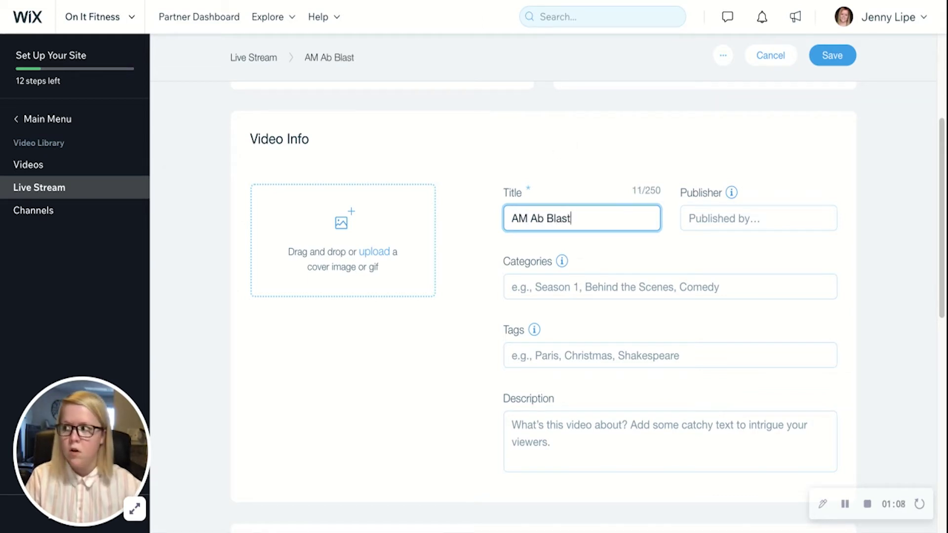
key(Tab)
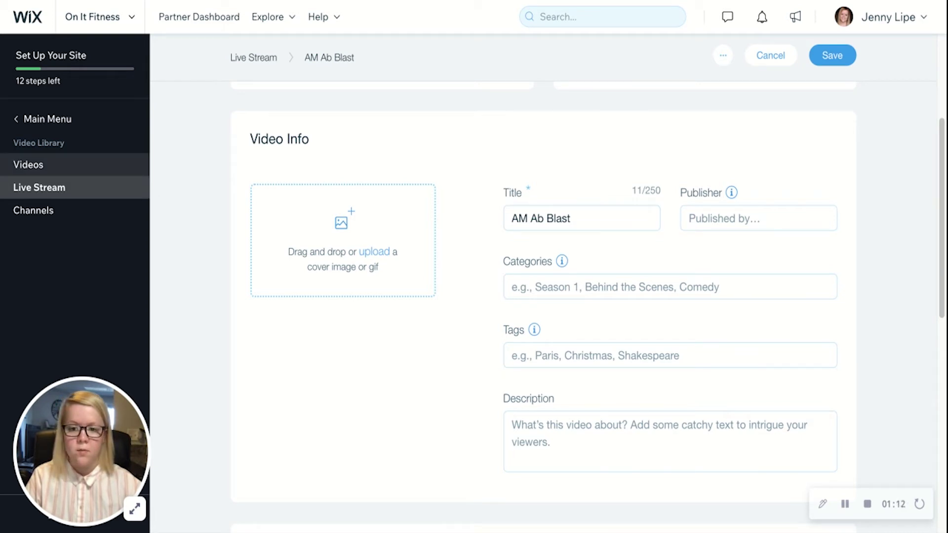
drag(2, 222, 384, 217)
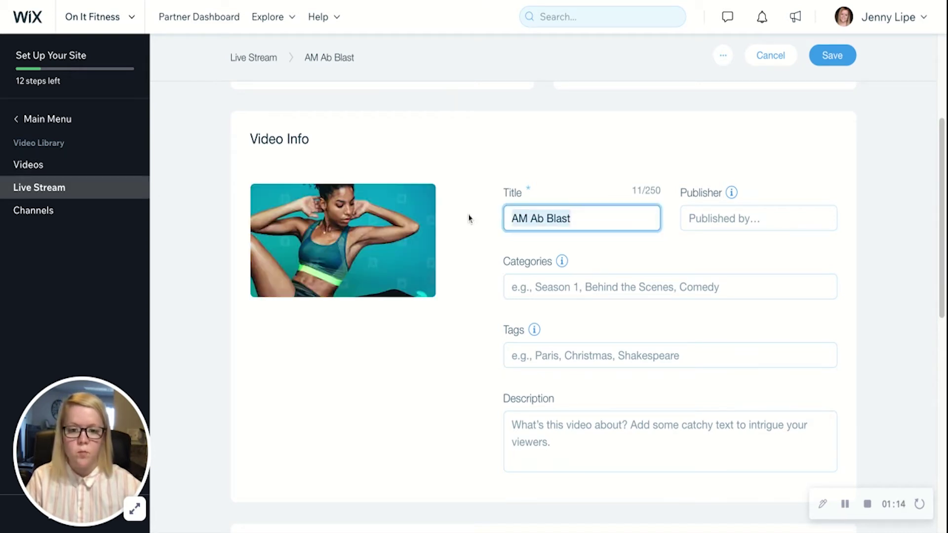
scroll(468, 216, down, 2)
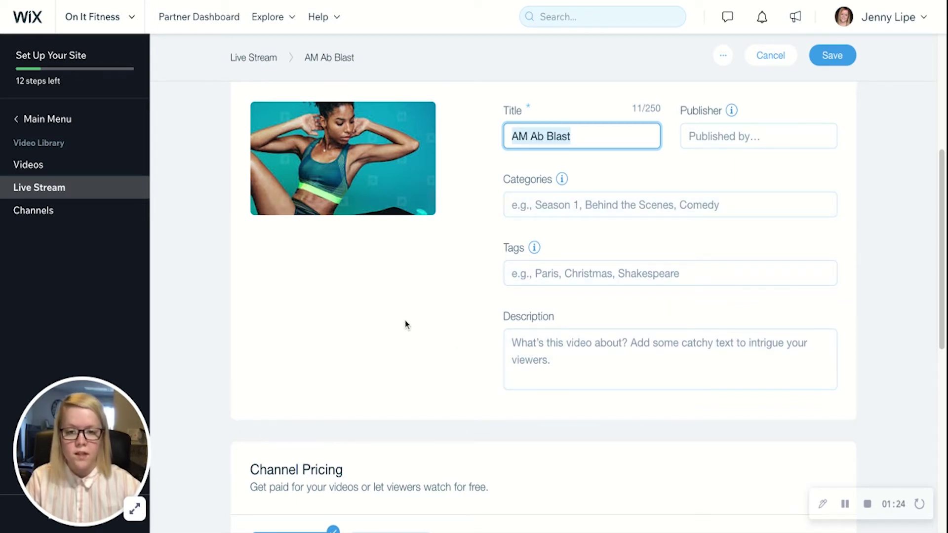
Restrict viewing to members and make it paid: $2.99 to buy, $2.99 to rent for 72 hours
scroll(405, 321, down, 2)
scroll(404, 325, down, 1)
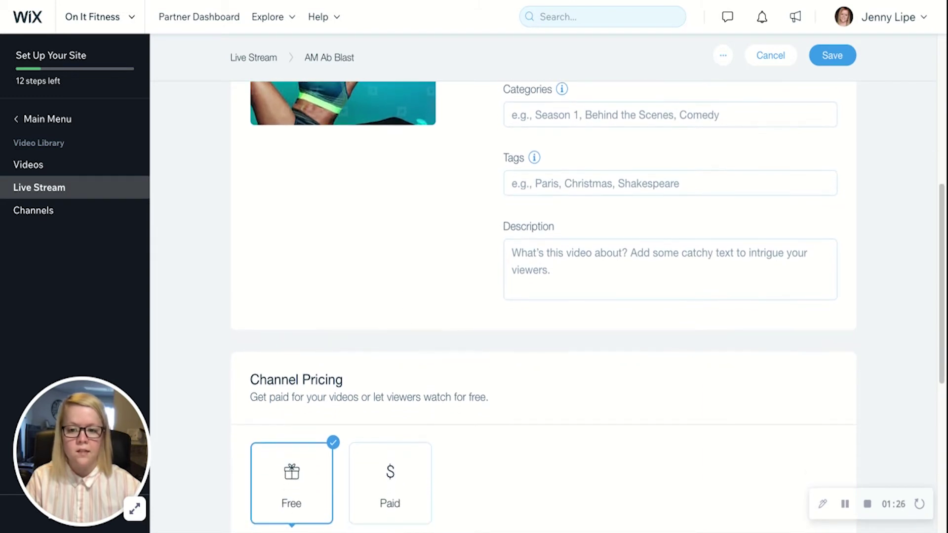
scroll(556, 302, down, 2)
scroll(557, 309, down, 3)
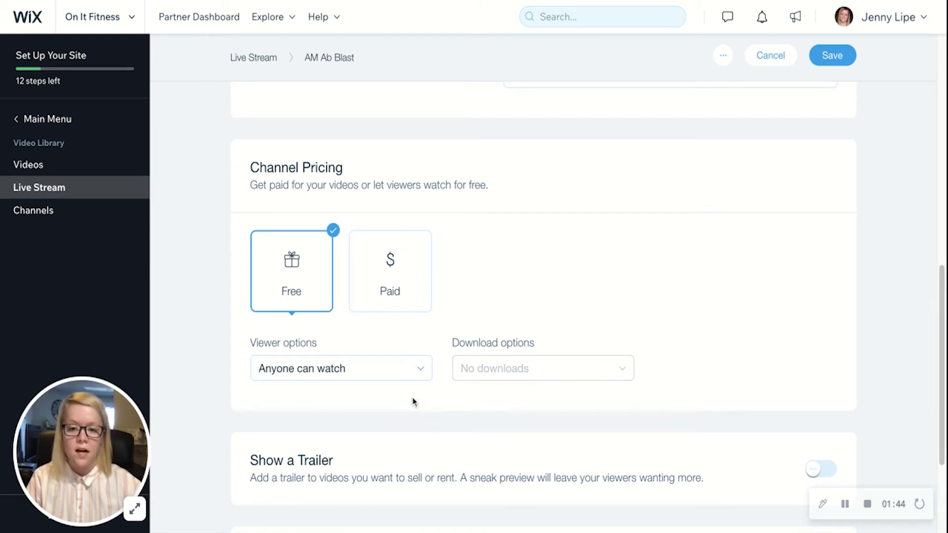
click(420, 371)
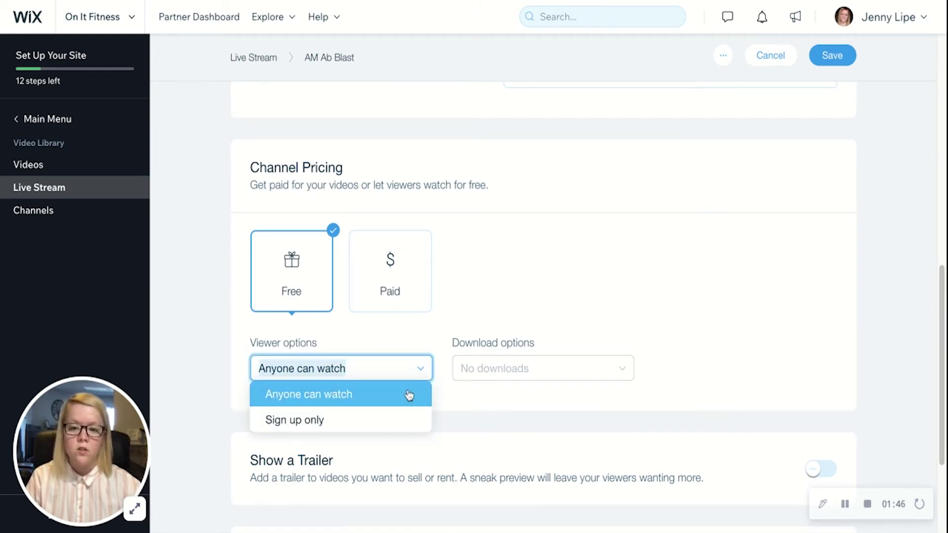
click(366, 426)
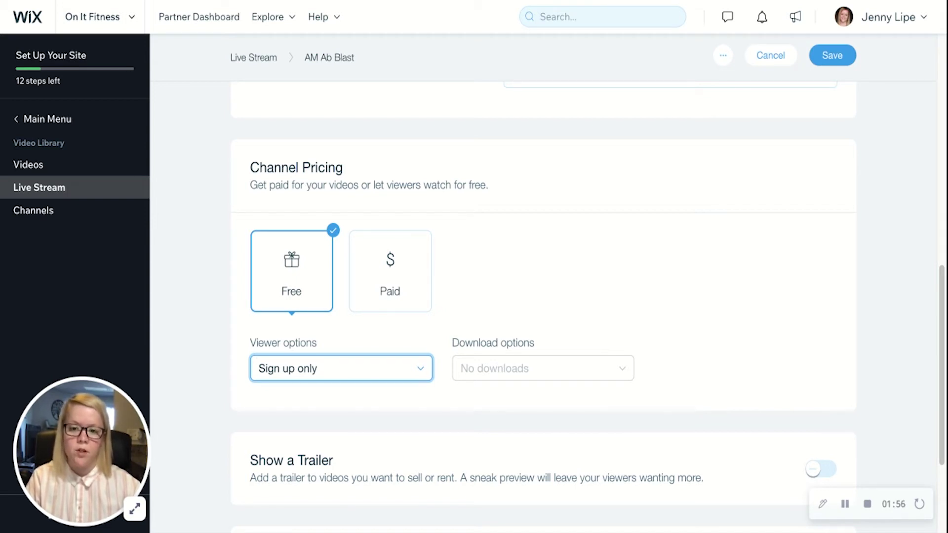
click(393, 290)
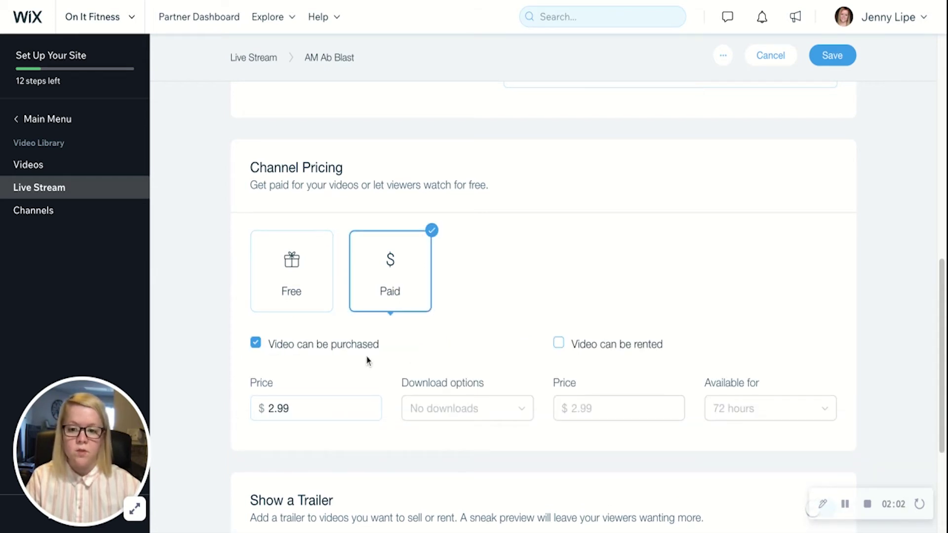
click(575, 346)
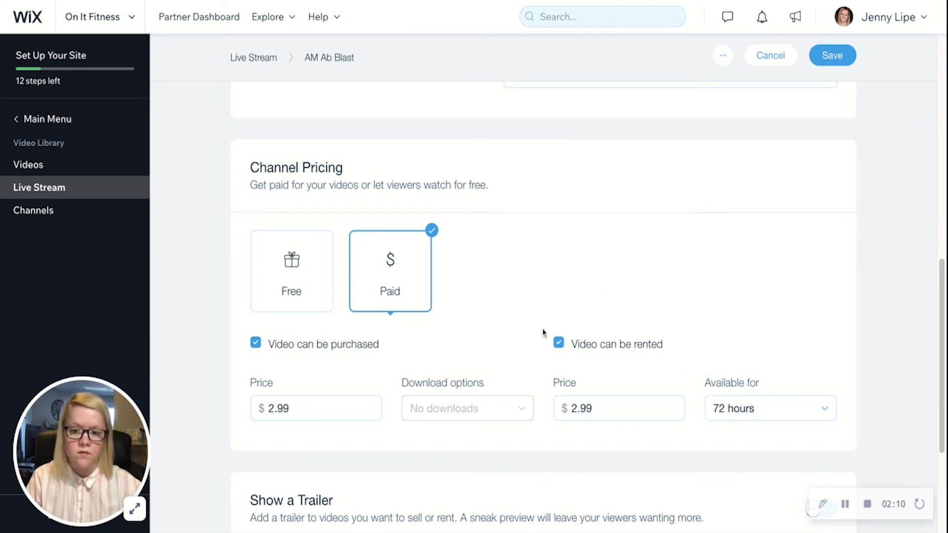
scroll(535, 344, down, 2)
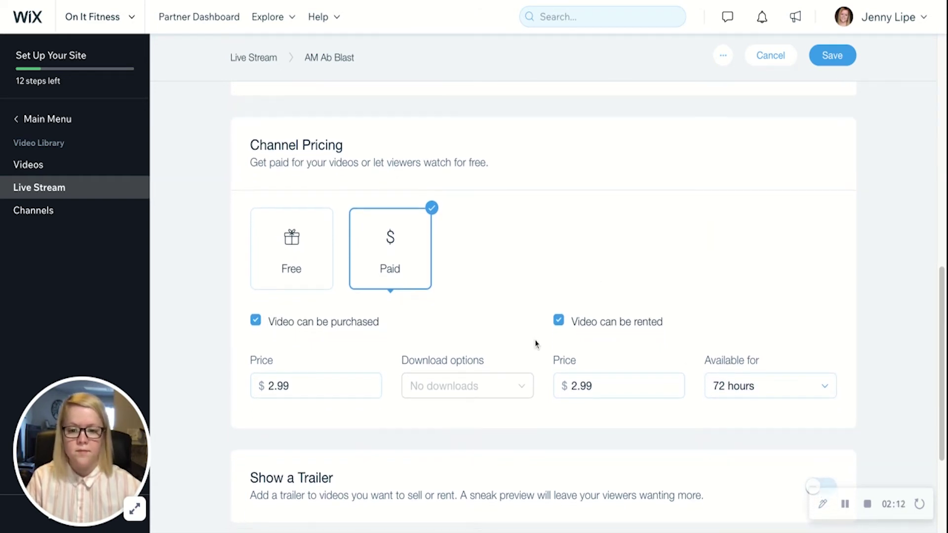
scroll(535, 344, down, 3)
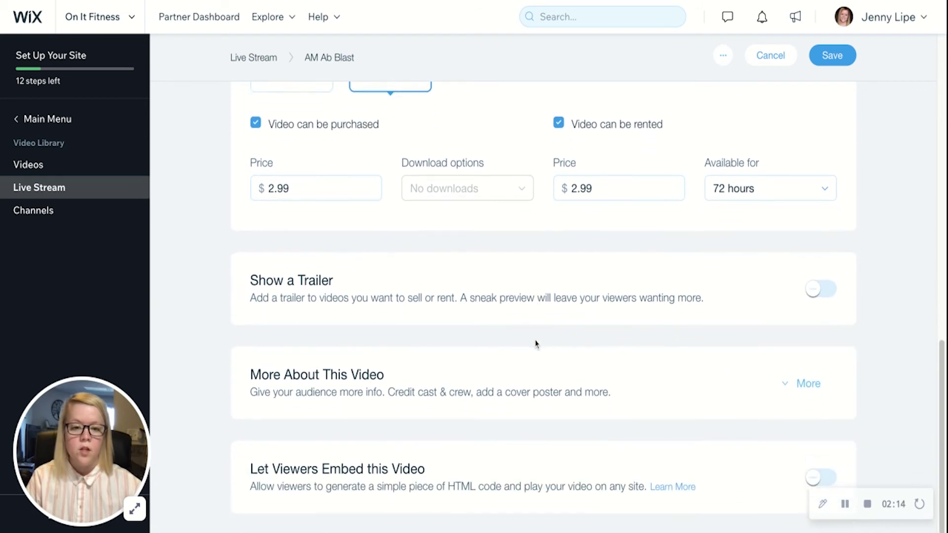
click(831, 271)
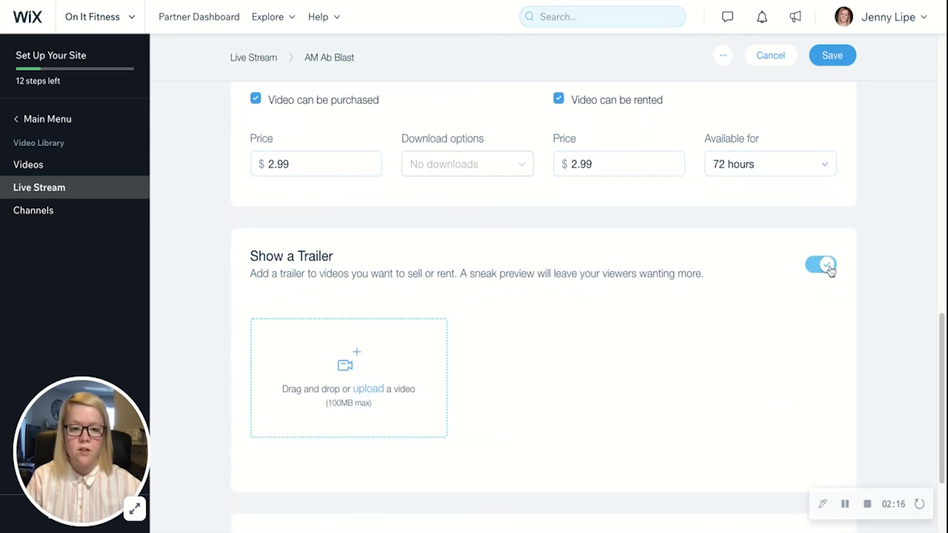
scroll(576, 308, down, 1)
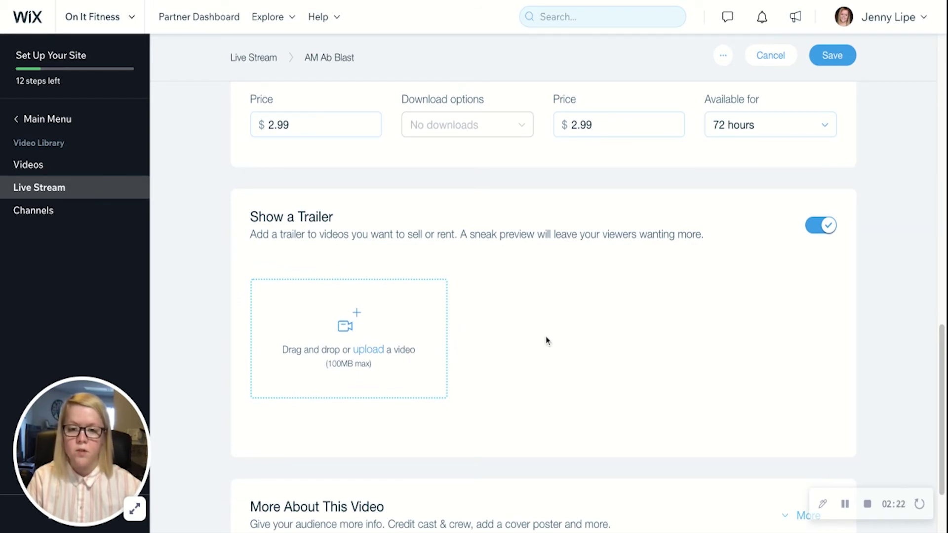
click(812, 228)
scroll(641, 300, down, 1)
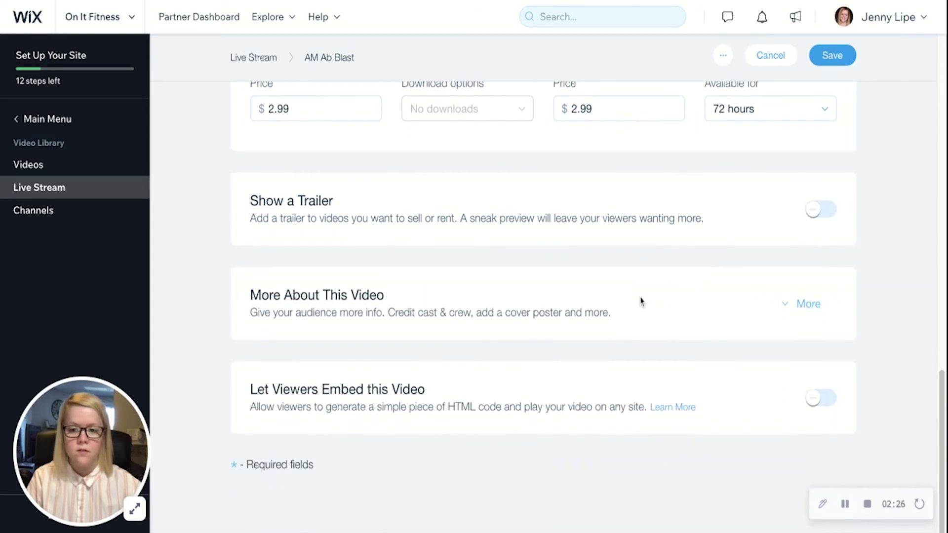
click(809, 301)
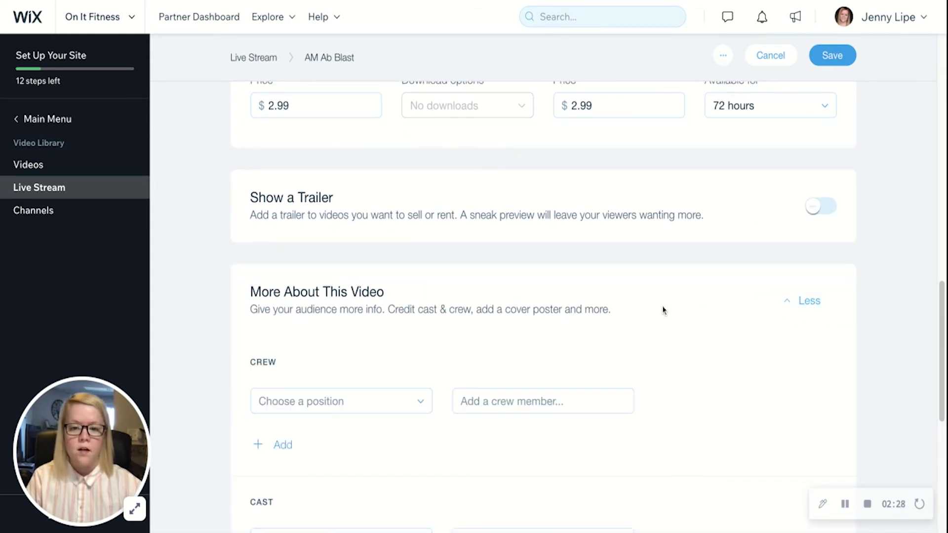
scroll(662, 306, down, 3)
scroll(696, 356, down, 5)
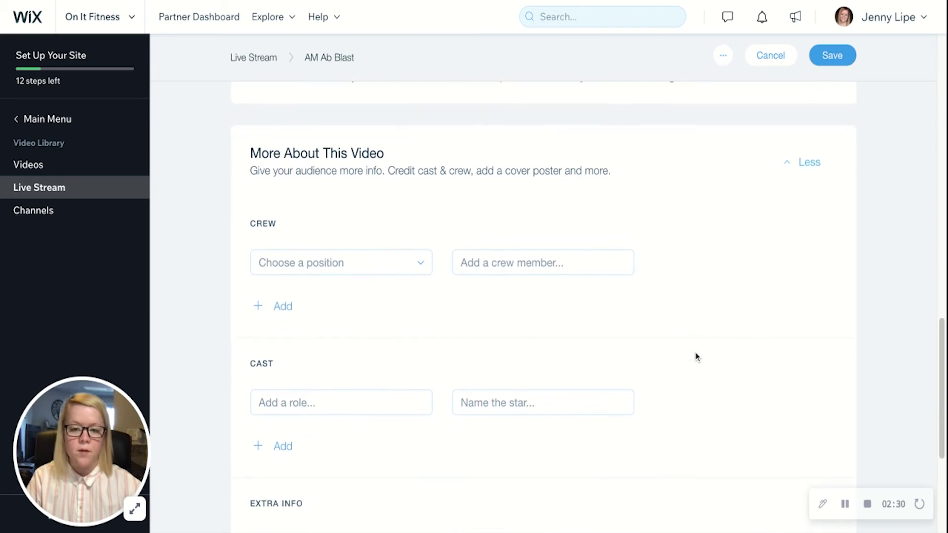
scroll(706, 389, down, 5)
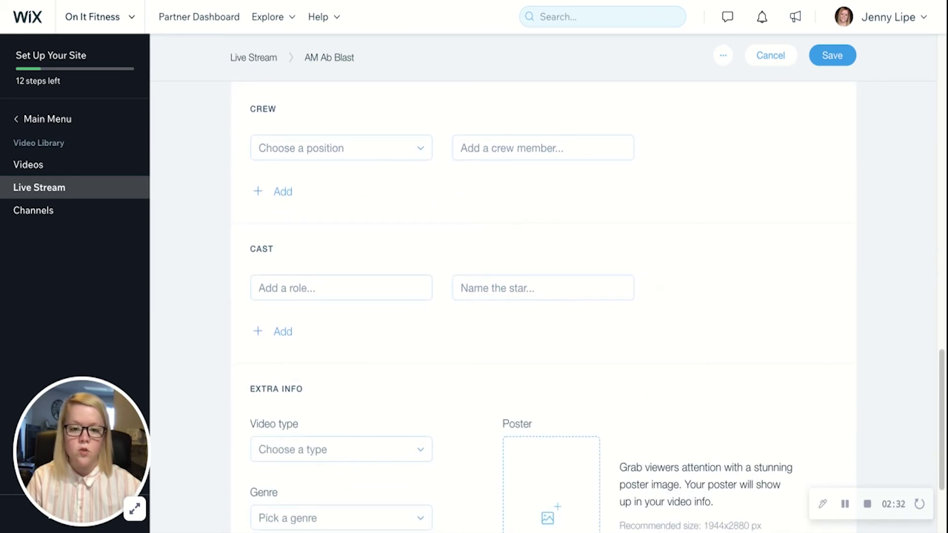
scroll(705, 388, up, 2)
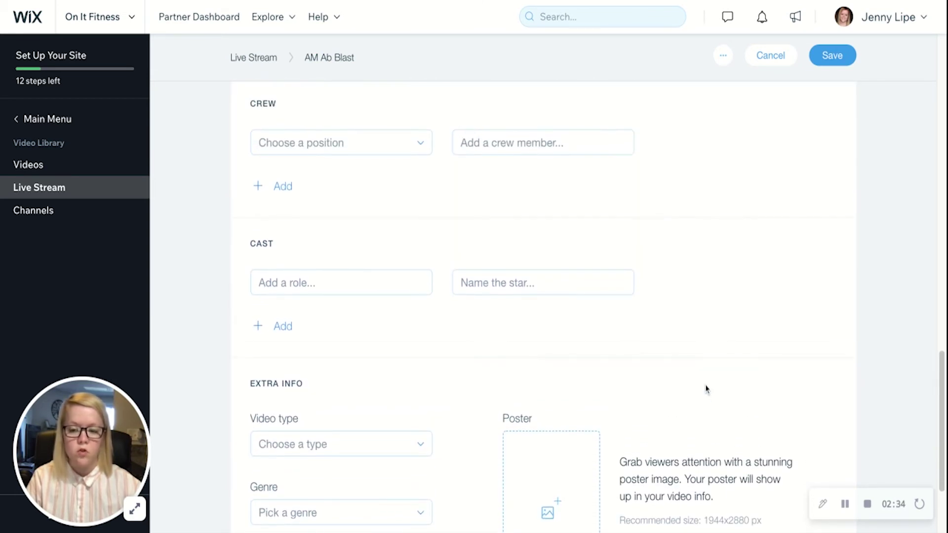
scroll(705, 388, down, 3)
scroll(759, 425, up, 10)
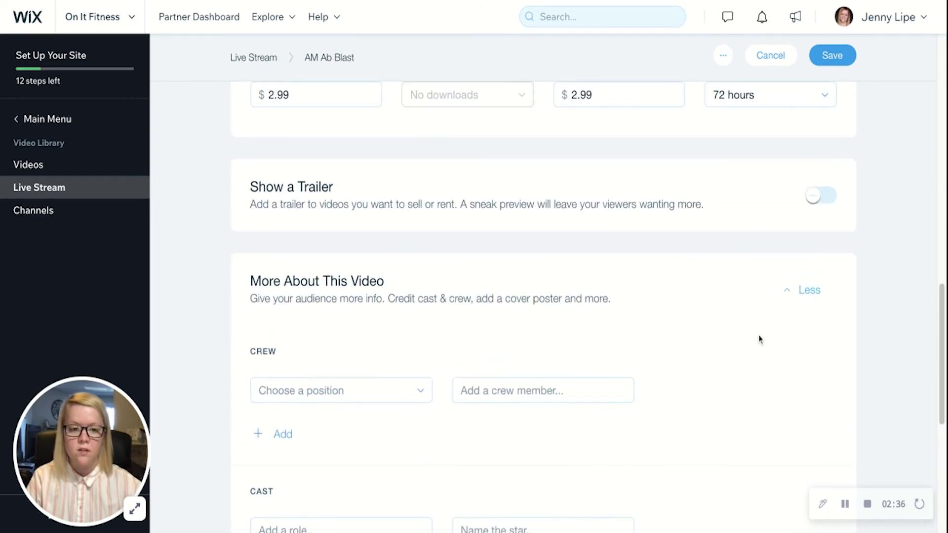
click(800, 296)
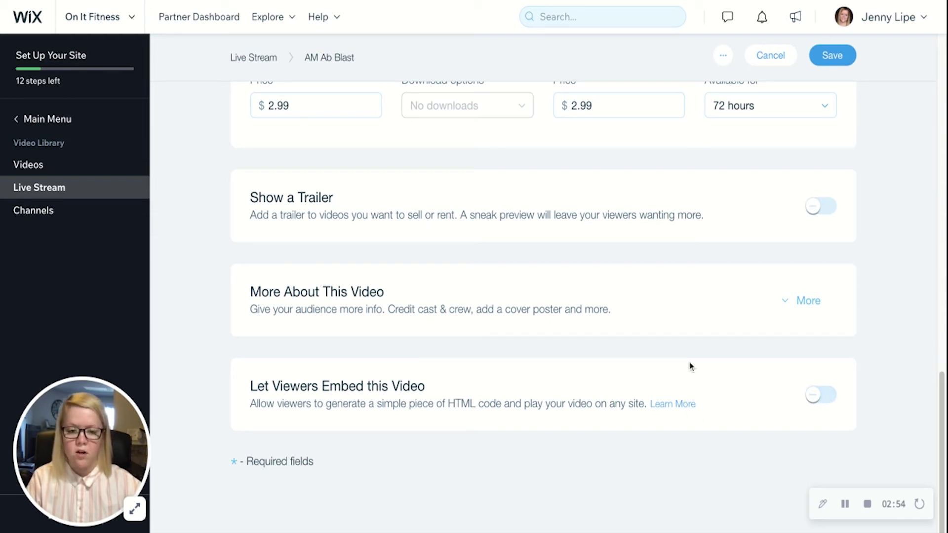
scroll(722, 380, up, 10)
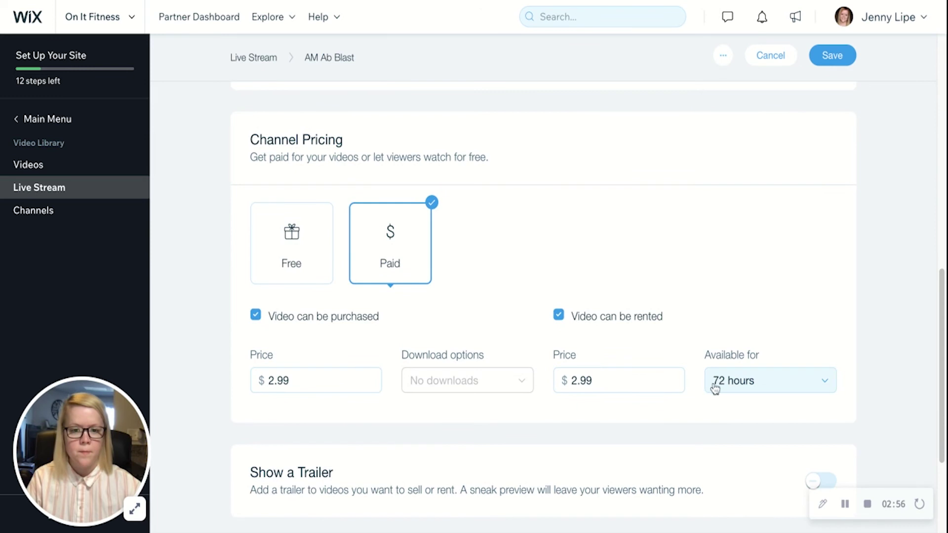
scroll(708, 390, up, 7)
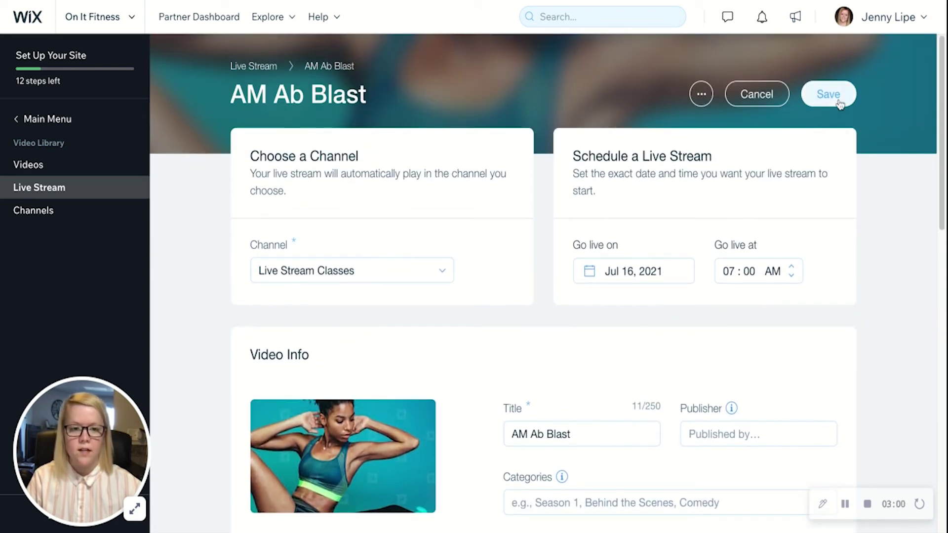
Save AM Ab Blast so it appears under Scheduled Events for Jul 16, 2021, 07:00 AM
click(841, 102)
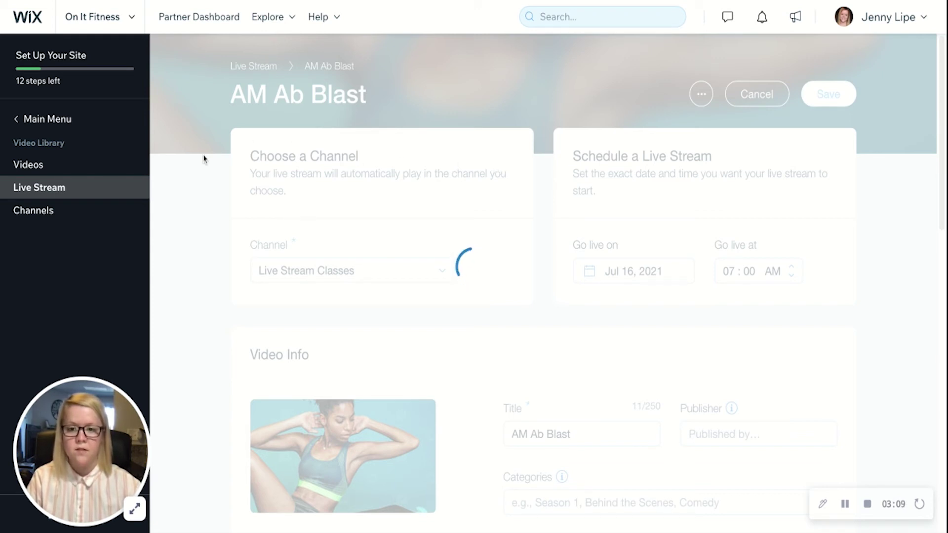
click(58, 186)
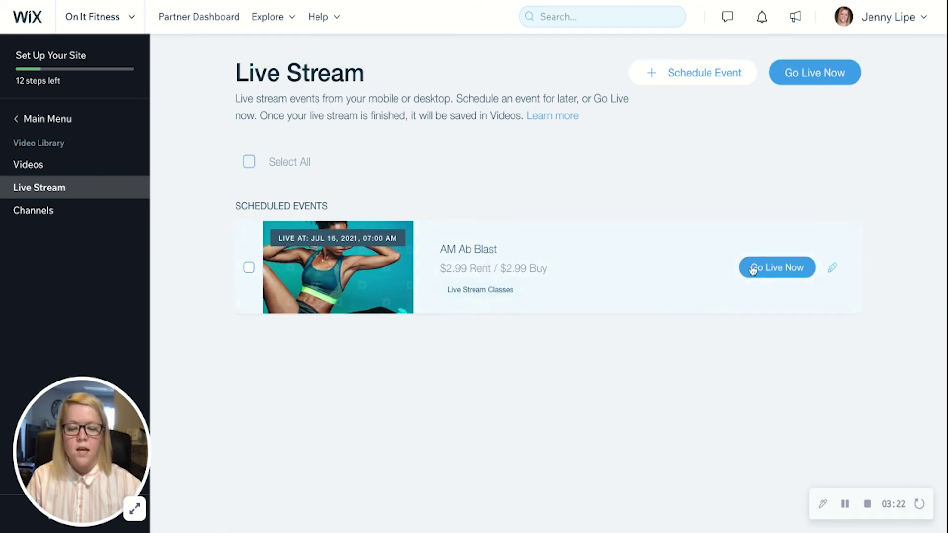
Go live with AM Ab Blast from the desktop using an existing encoder
click(795, 269)
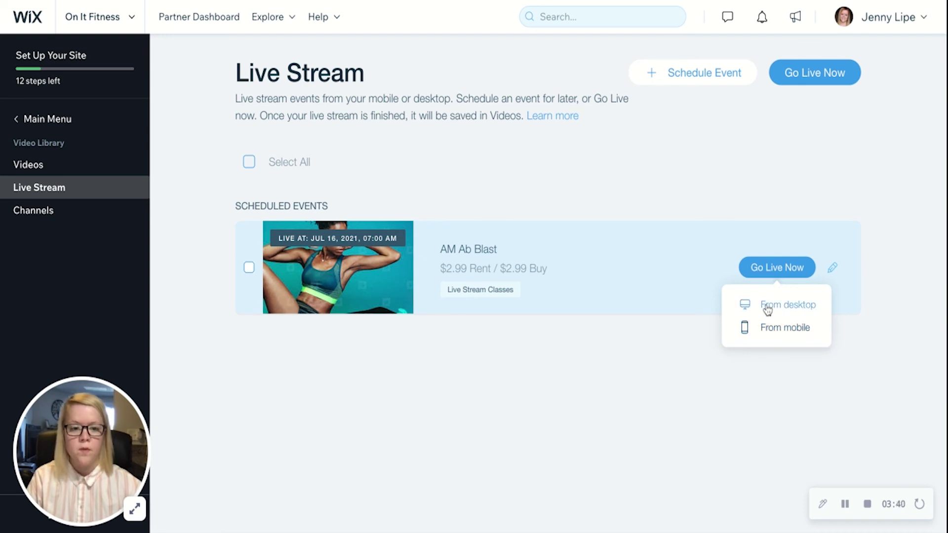
click(798, 310)
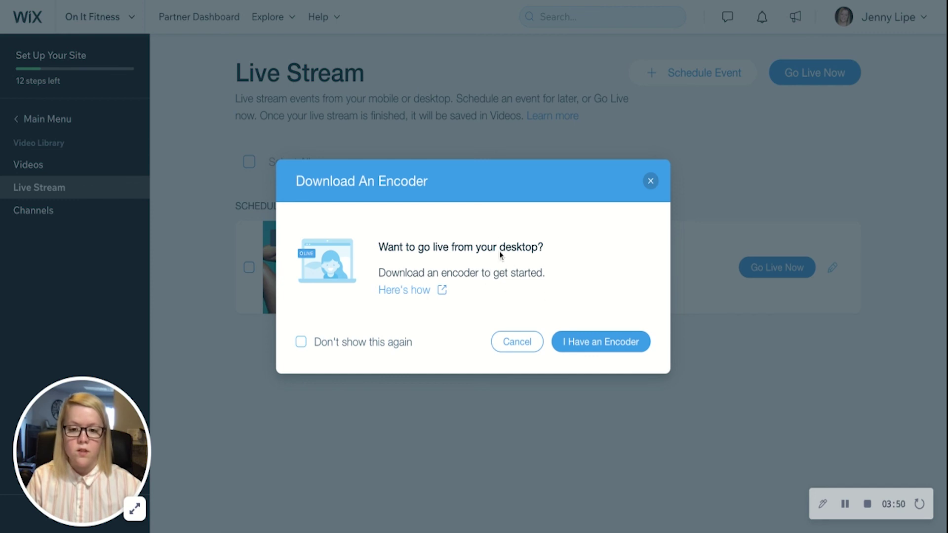
click(613, 347)
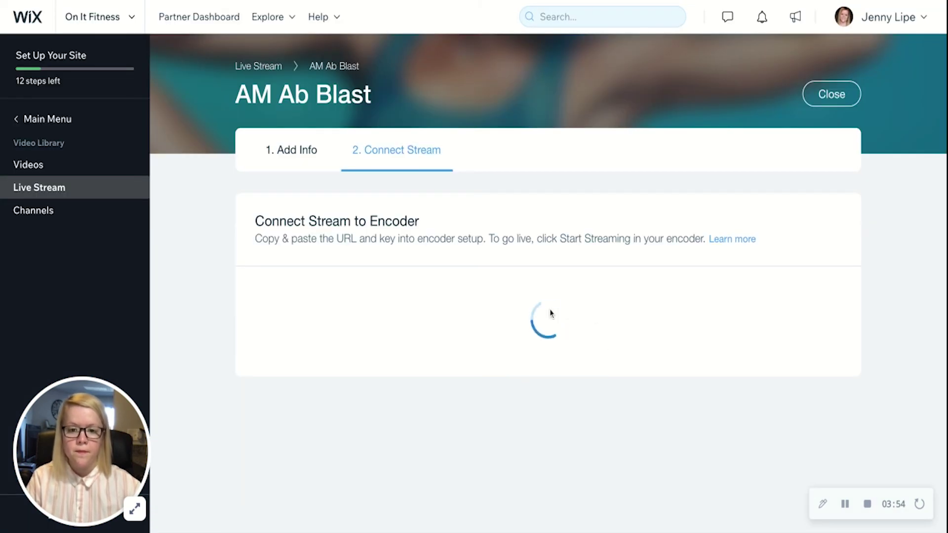